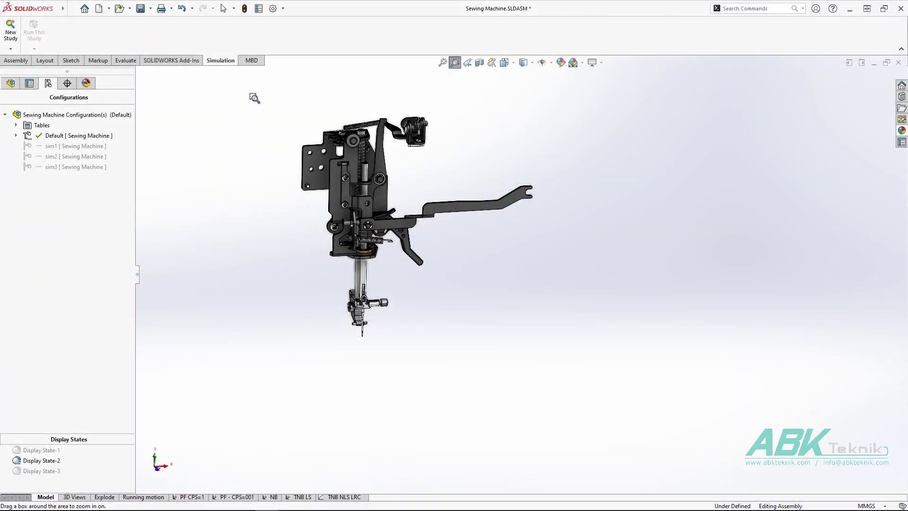
# Zoom in on the sewing mechanism and swing the foot lever up and back down.
pyautogui.moveTo(254, 98); pyautogui.dragTo(546, 378)
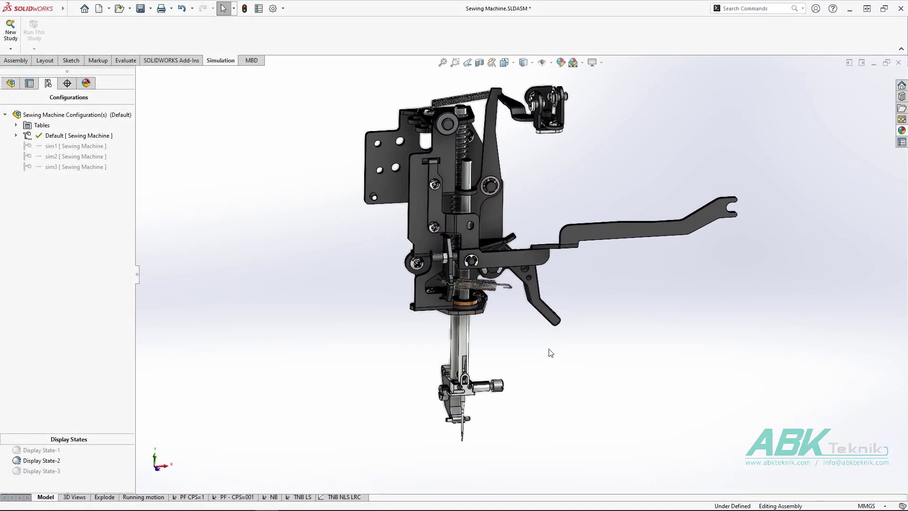
pyautogui.moveTo(556, 324)
pyautogui.mouseDown()
pyautogui.moveTo(579, 258)
pyautogui.moveTo(506, 361)
pyautogui.mouseUp()
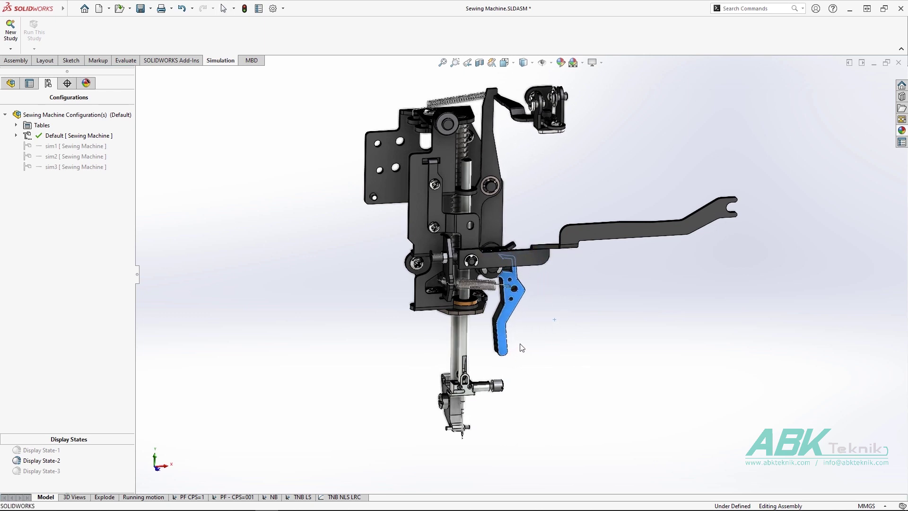
pyautogui.moveTo(522, 347); pyautogui.dragTo(558, 325)
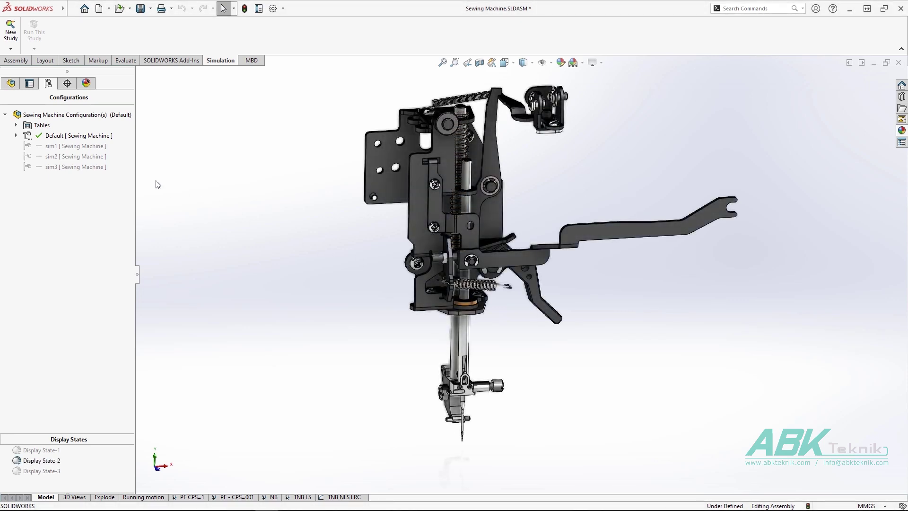
# Activate sim1, test the lever's rotation, then open PF CPS=1 with local interactions expanded.
pyautogui.doubleClick(71, 146)
pyautogui.moveTo(285, 219); pyautogui.dragTo(290, 174, button='right')
pyautogui.moveTo(354, 203); pyautogui.dragTo(651, 350)
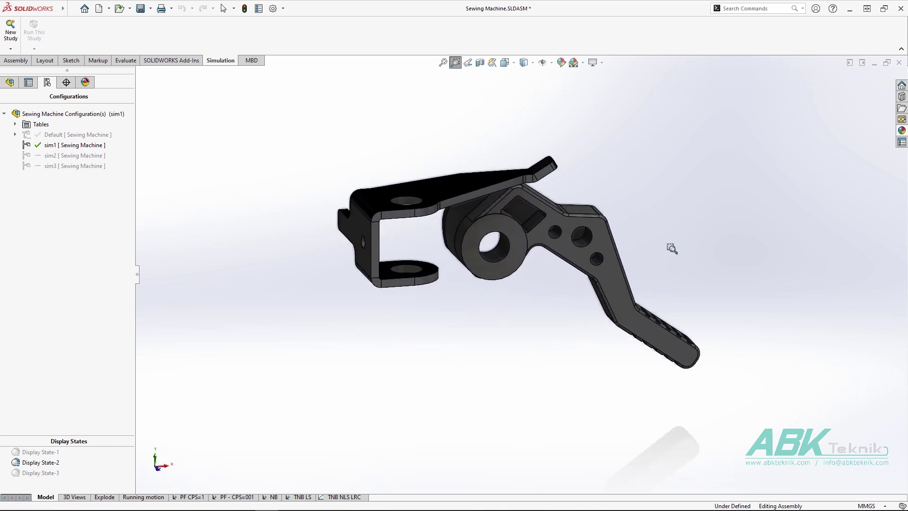
pyautogui.moveTo(672, 251); pyautogui.dragTo(642, 319, button='middle')
pyautogui.press('Escape')
pyautogui.click(646, 319)
pyautogui.moveTo(701, 293); pyautogui.dragTo(649, 455)
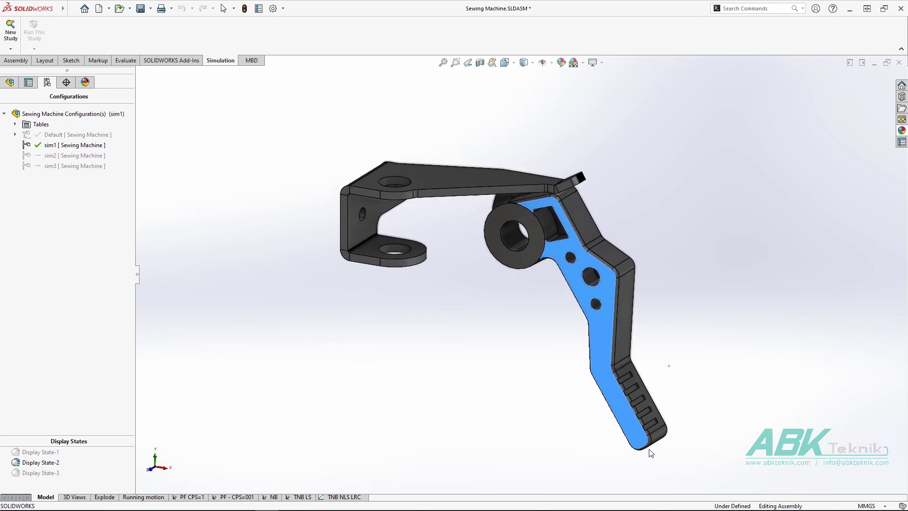
pyautogui.moveTo(649, 455); pyautogui.dragTo(689, 384)
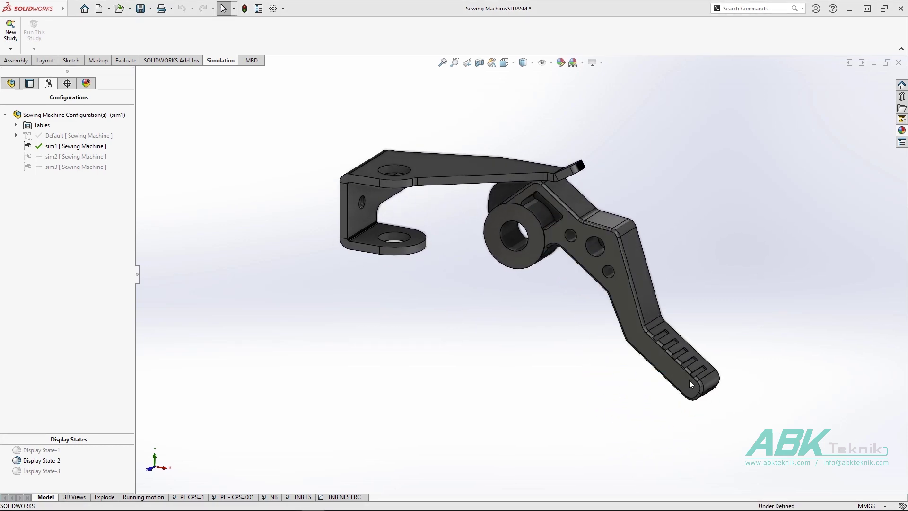
pyautogui.click(188, 496)
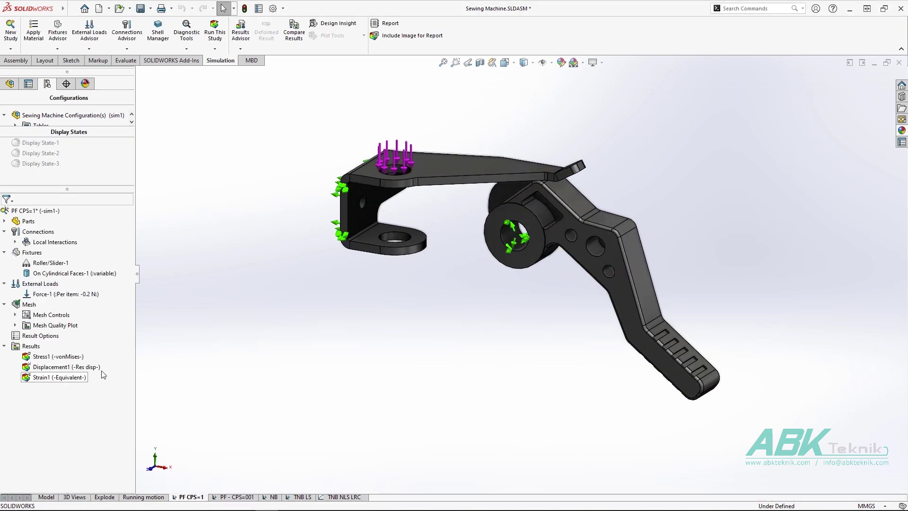
pyautogui.click(15, 241)
# Review Local Interaction-1's contact definition without changes, then open the PF CPS=1 study properties.
pyautogui.rightClick(81, 256)
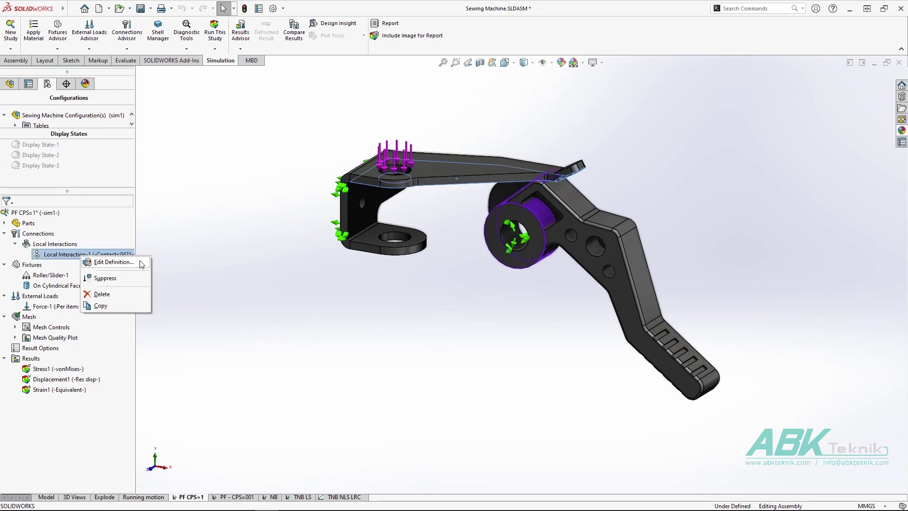
pyautogui.click(114, 262)
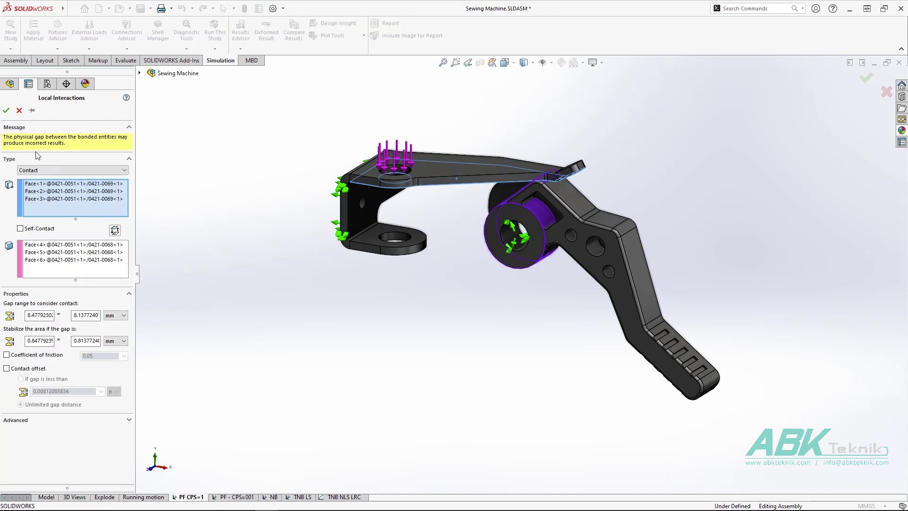
pyautogui.click(19, 110)
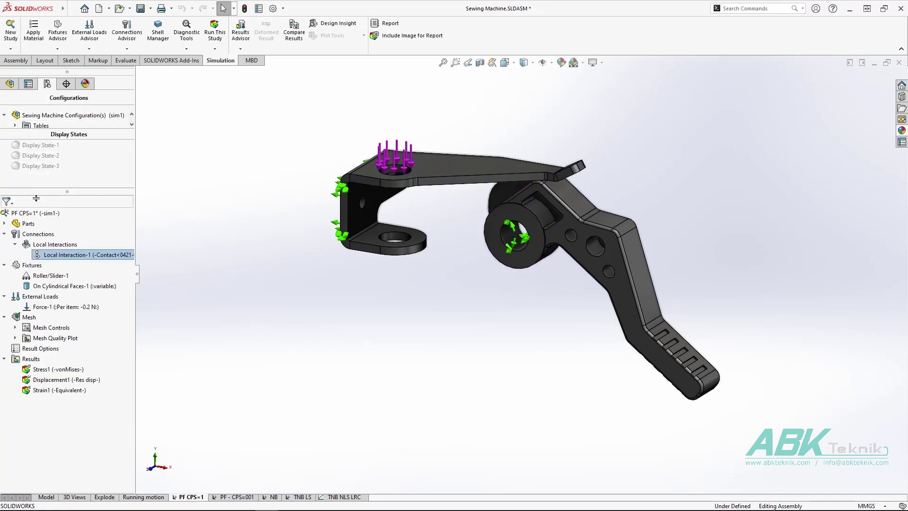
pyautogui.rightClick(35, 212)
pyautogui.click(95, 353)
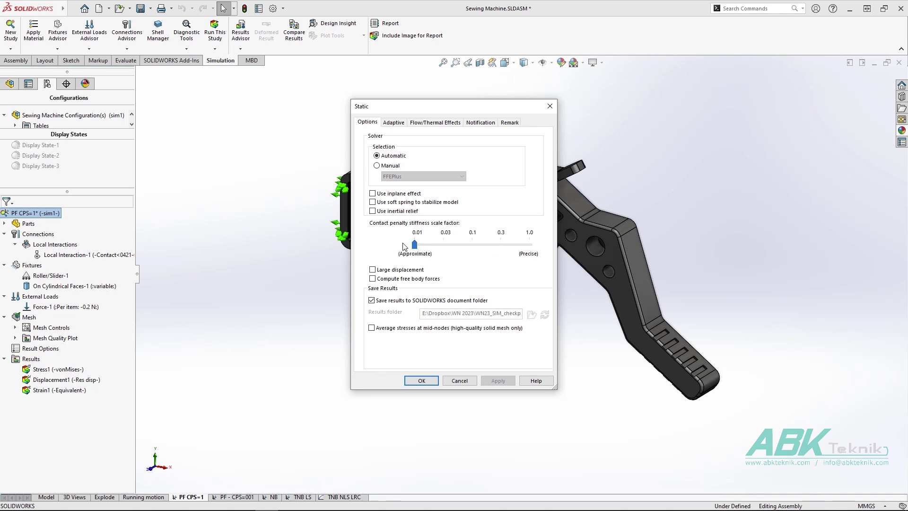
# Solve PF CPS=1 with 0.01 contact penalty stiffness, then zoom to the needle clamp and foot.
pyautogui.click(419, 379)
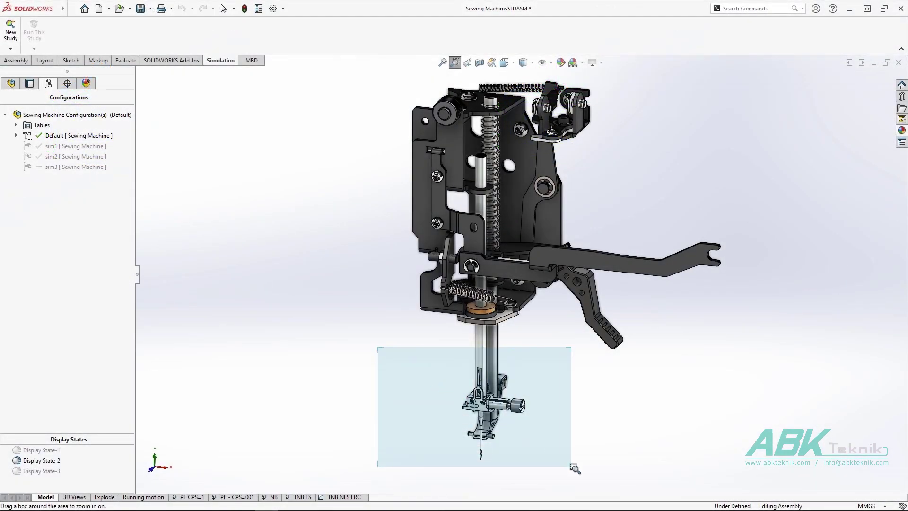
pyautogui.moveTo(378, 347); pyautogui.dragTo(601, 482)
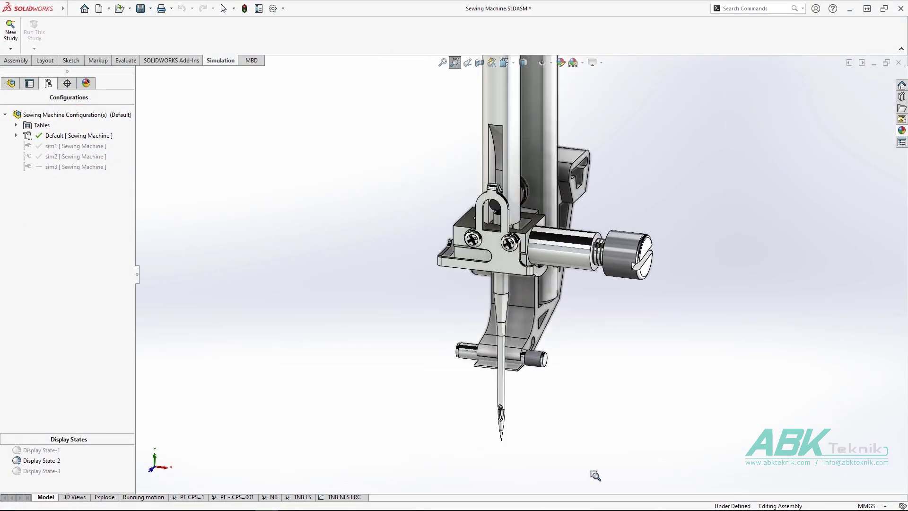
# In the NB study, activate its linked configuration and exclude the two clamp screws from analysis.
pyautogui.click(279, 498)
pyautogui.rightClick(110, 317)
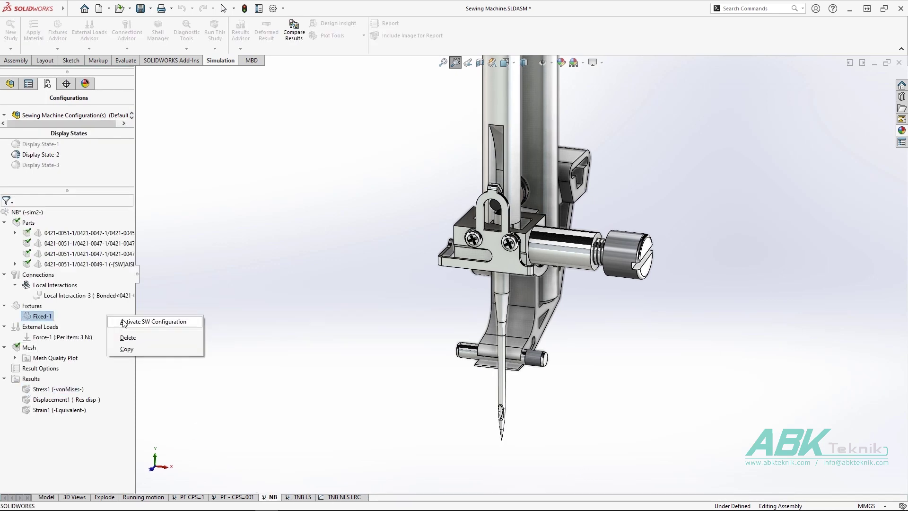
pyautogui.click(152, 322)
pyautogui.click(85, 243)
pyautogui.keyDown('ctrl'); pyautogui.click(112, 254); pyautogui.keyUp('ctrl')
pyautogui.rightClick(113, 254)
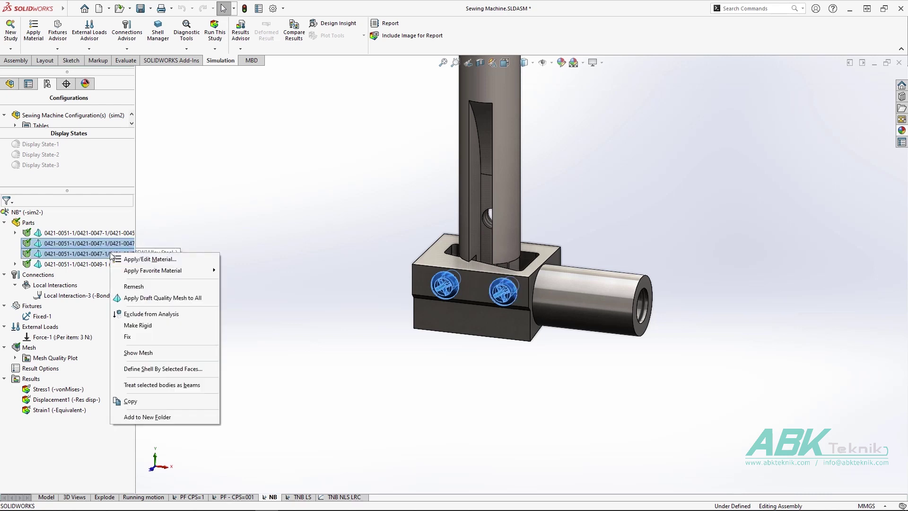
pyautogui.click(190, 317)
# Add two Bonded local interactions between shaft faces and the block's two screw-hole faces.
pyautogui.rightClick(78, 286)
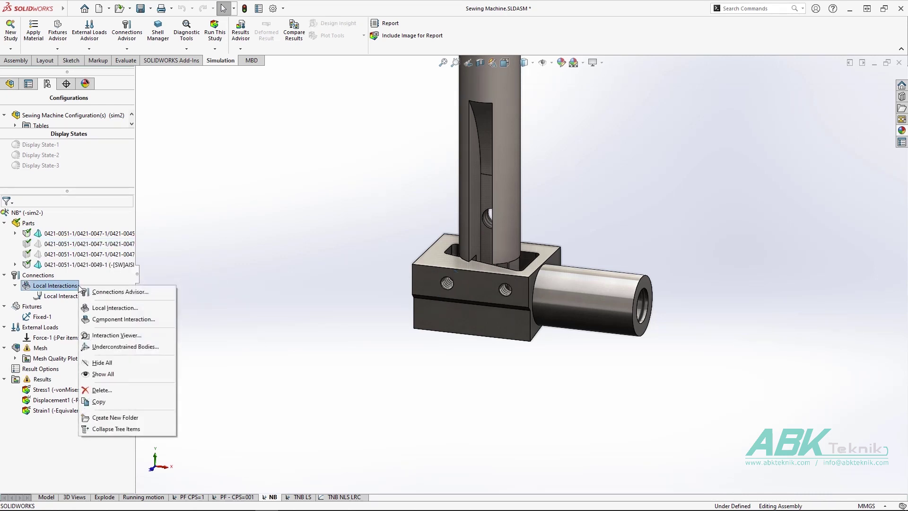
pyautogui.click(149, 308)
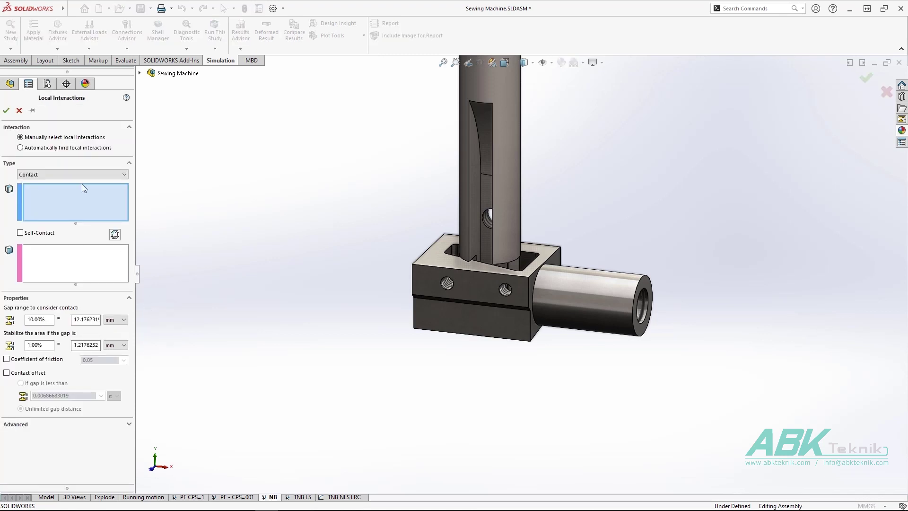
pyautogui.click(60, 175)
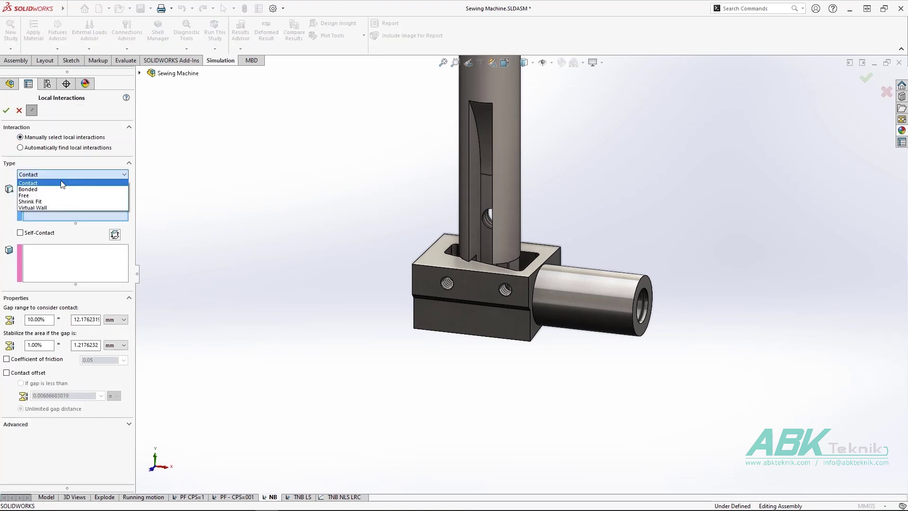
pyautogui.click(475, 257)
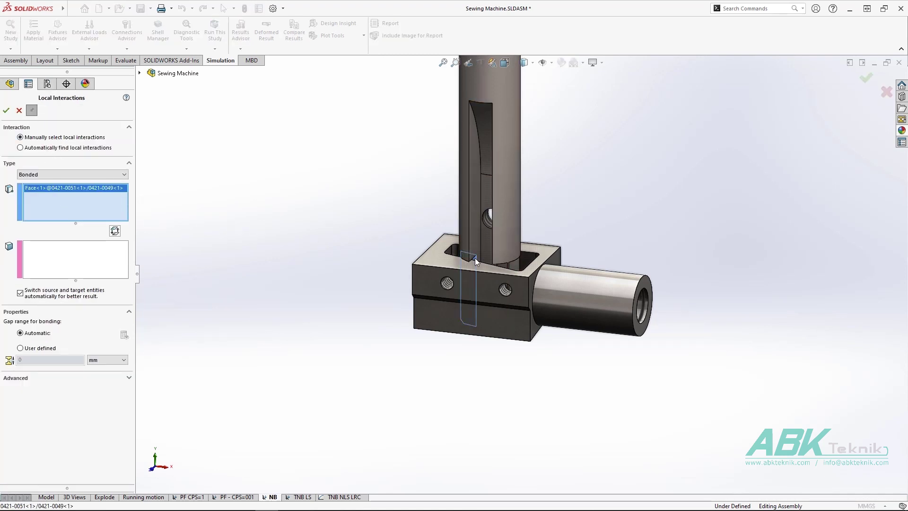
pyautogui.click(446, 283)
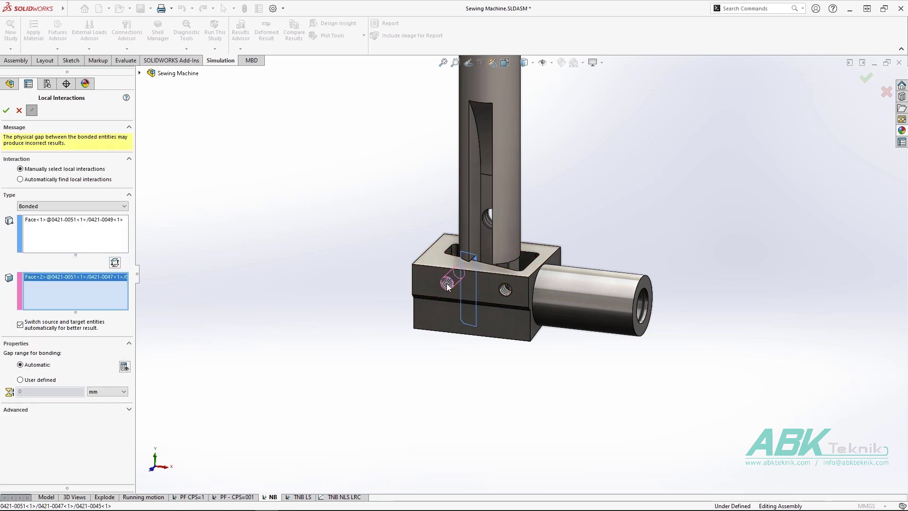
pyautogui.press('Return')
pyautogui.click(503, 266)
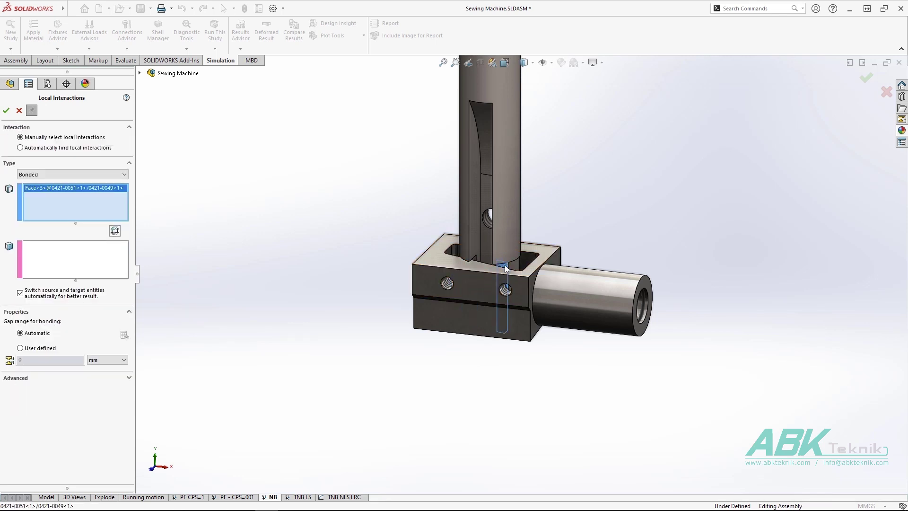
pyautogui.click(505, 290)
pyautogui.press('Return')
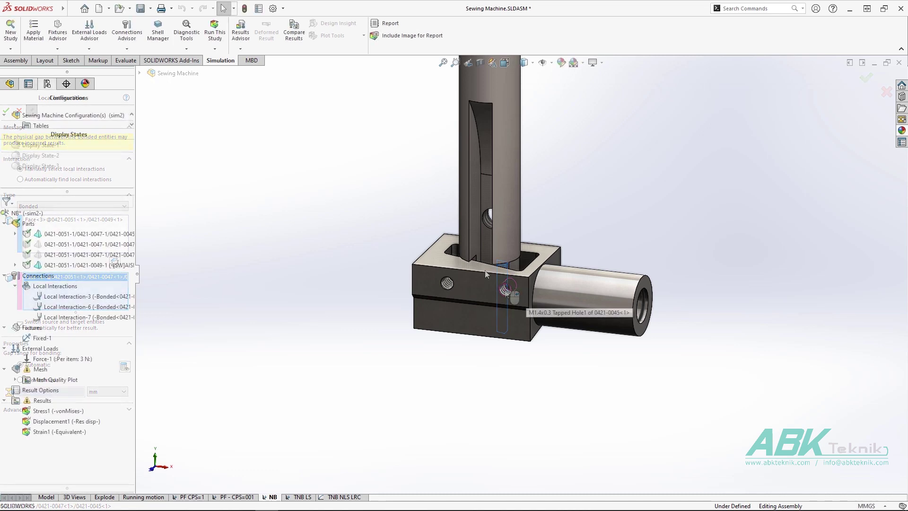
# Solve NB (peak 1.693e+07 N/m^2), activate the sim3 linkage configuration, and switch to TNB LS.
pyautogui.click(215, 33)
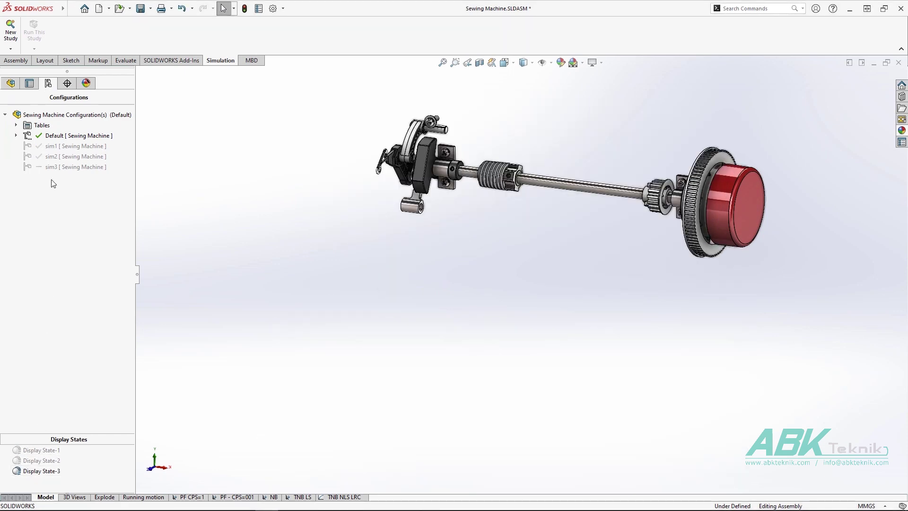
pyautogui.doubleClick(51, 167)
pyautogui.click(443, 63)
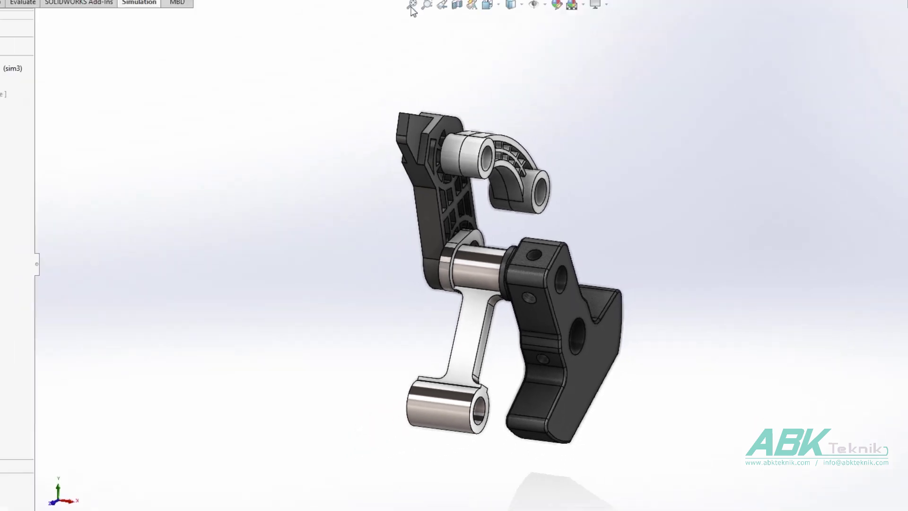
pyautogui.click(302, 496)
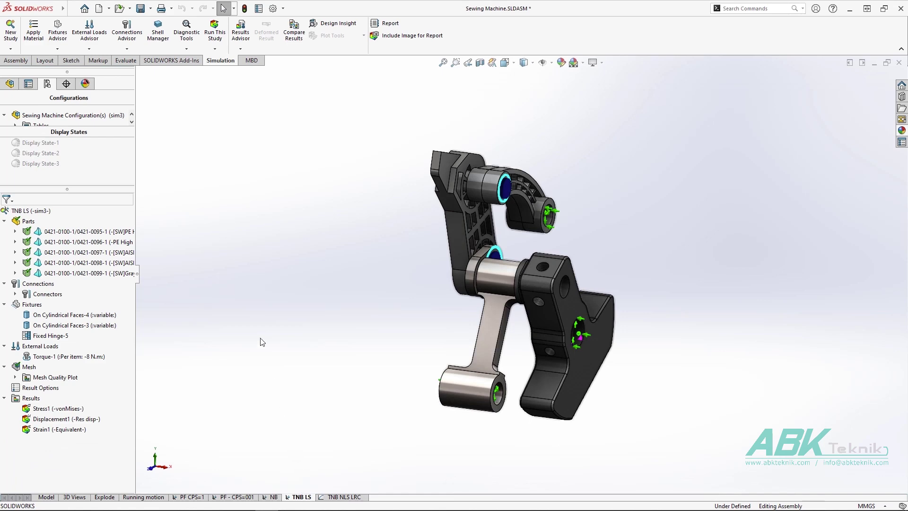
# Run a Jacobian-ratio mesh diagnosis (16 points, threshold 10) and review its 5 poor elements.
pyautogui.click(191, 47)
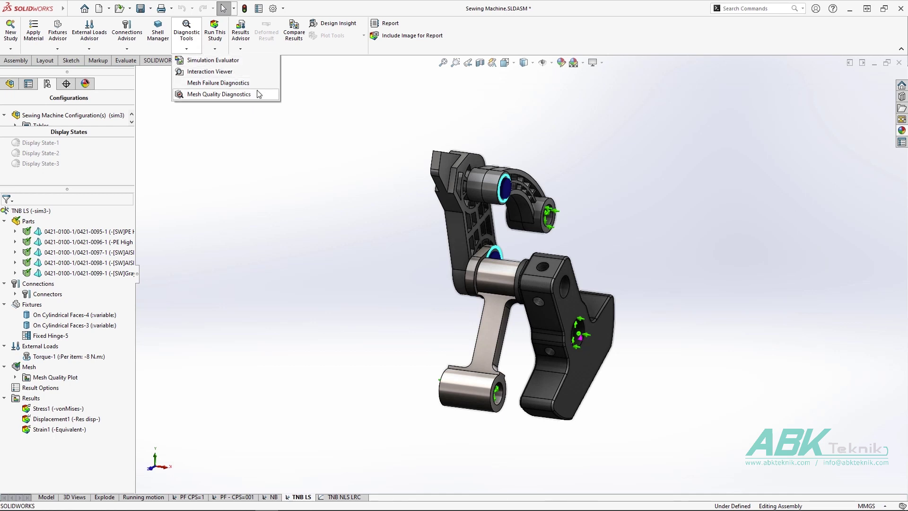
pyautogui.click(259, 94)
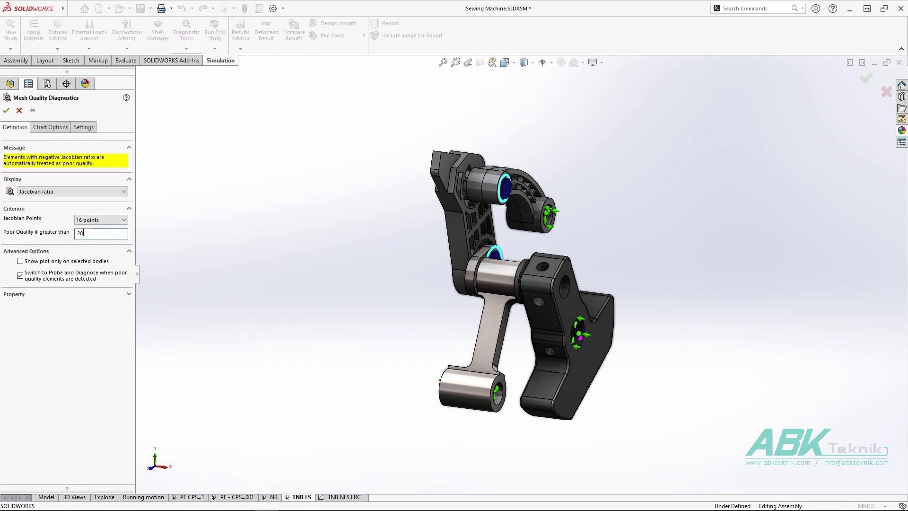
pyautogui.click(5, 112)
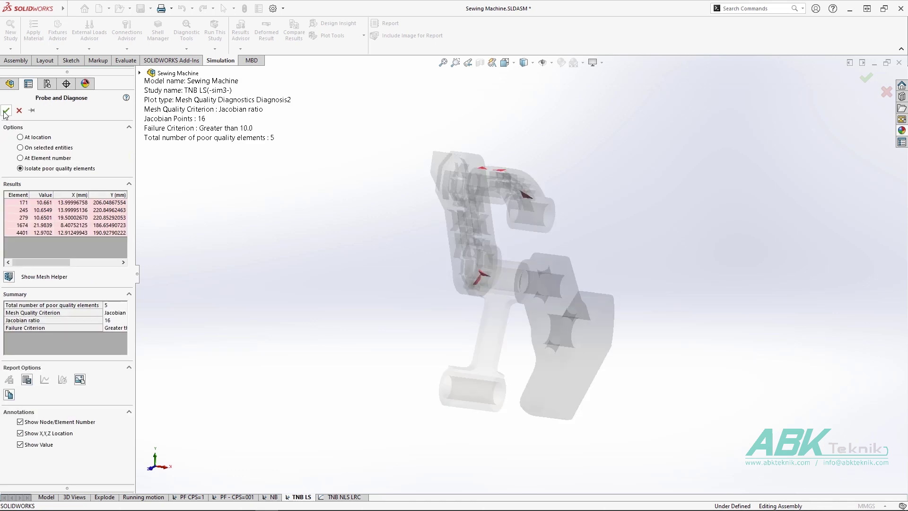
pyautogui.click(6, 111)
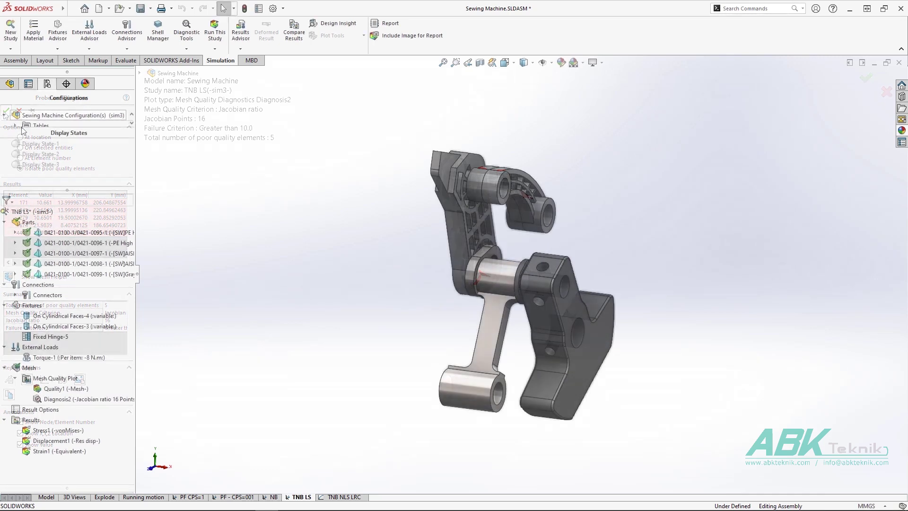
# Calculate underconstrained bodies, animate the 3-body group's Translation 1, and orbit the assembly.
pyautogui.rightClick(60, 285)
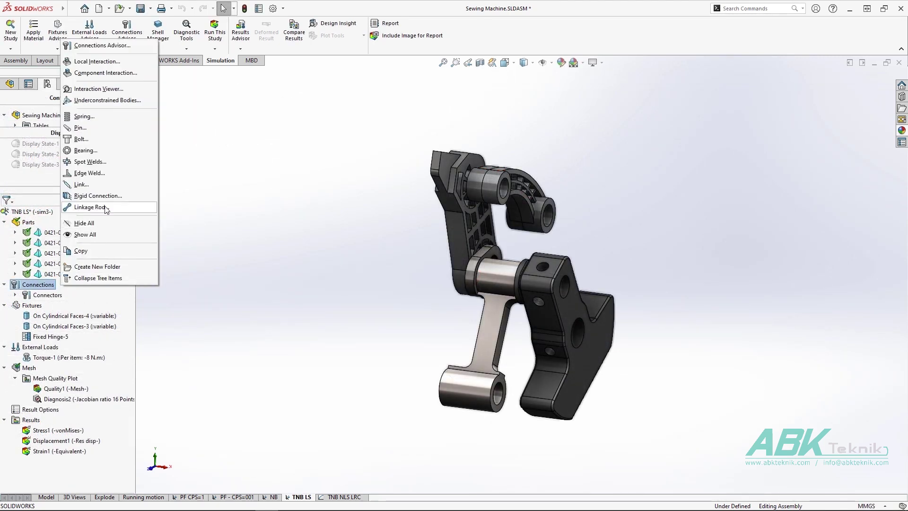
pyautogui.click(152, 101)
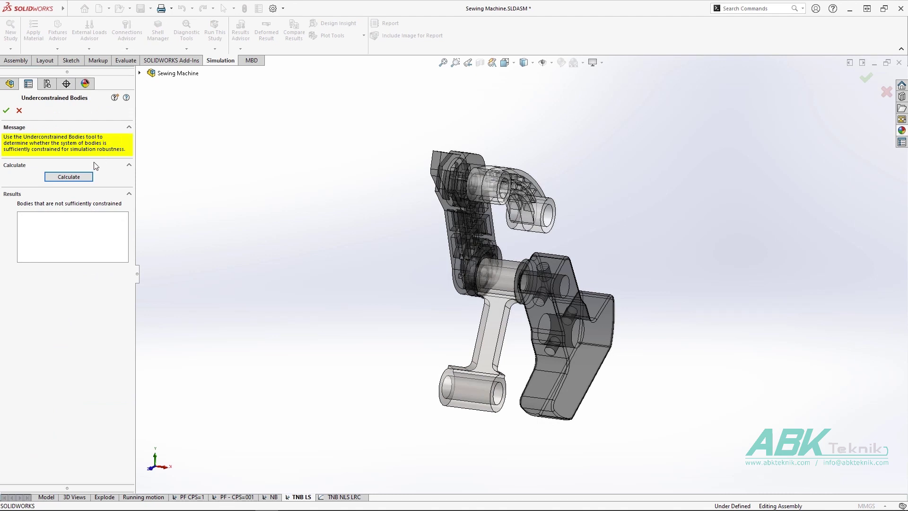
pyautogui.click(84, 178)
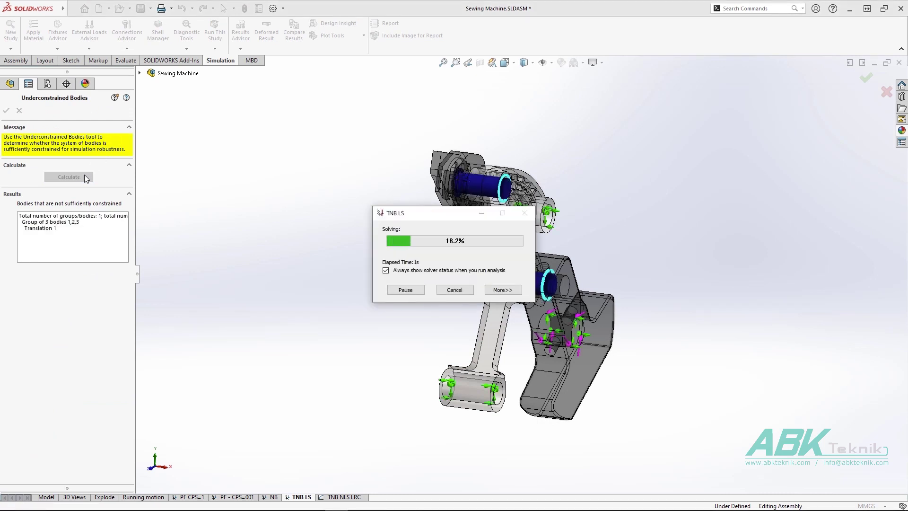
pyautogui.click(52, 229)
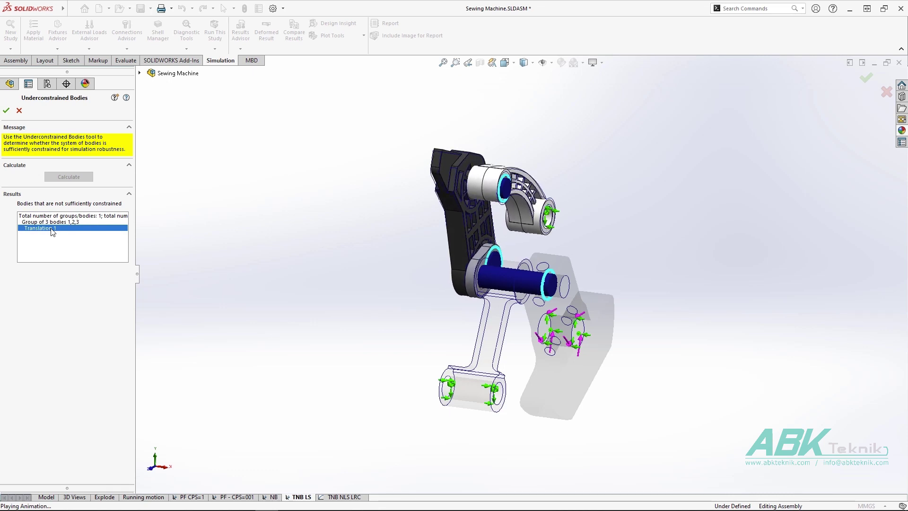
pyautogui.moveTo(694, 262)
pyautogui.mouseDown(button='middle')
pyautogui.moveTo(614, 264)
pyautogui.moveTo(659, 270)
pyautogui.moveTo(652, 274)
pyautogui.mouseUp(button='middle')
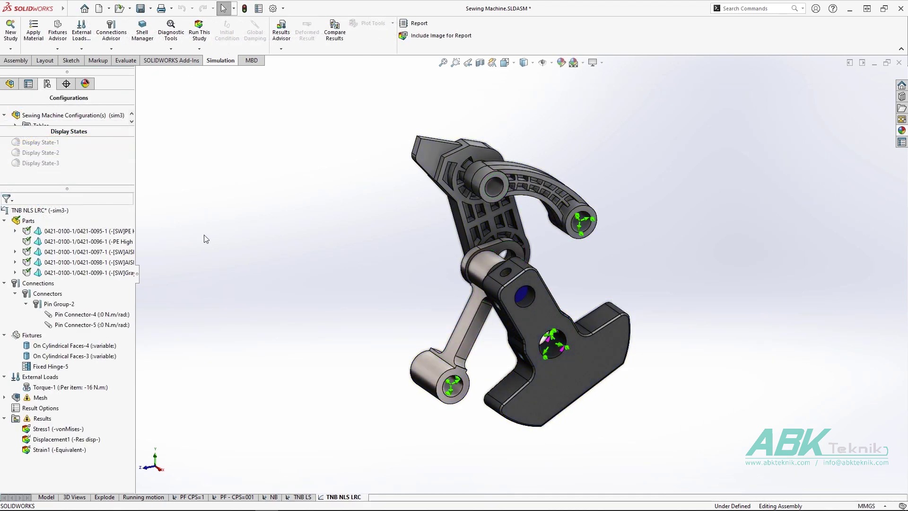
# Exclude part 0421-0096-1 from analysis and start a Linkage Rod connector.
pyautogui.rightClick(90, 241)
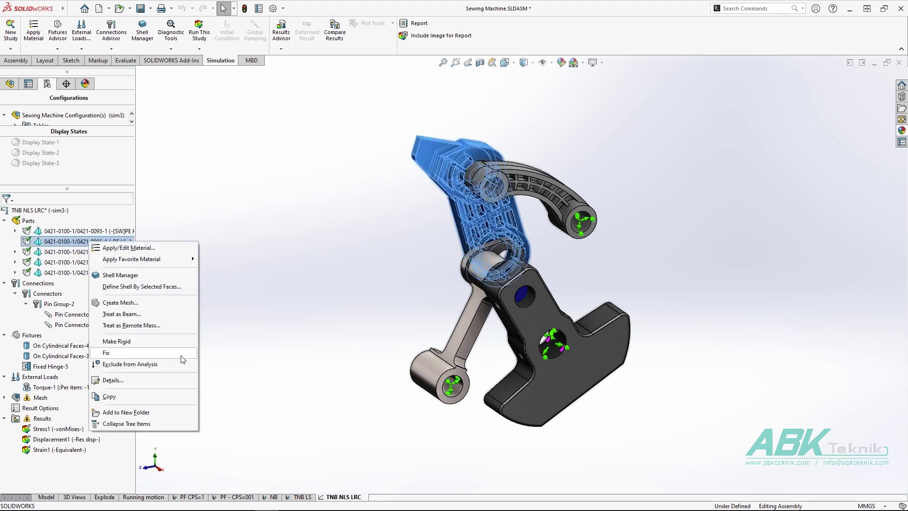
pyautogui.click(187, 366)
pyautogui.rightClick(53, 284)
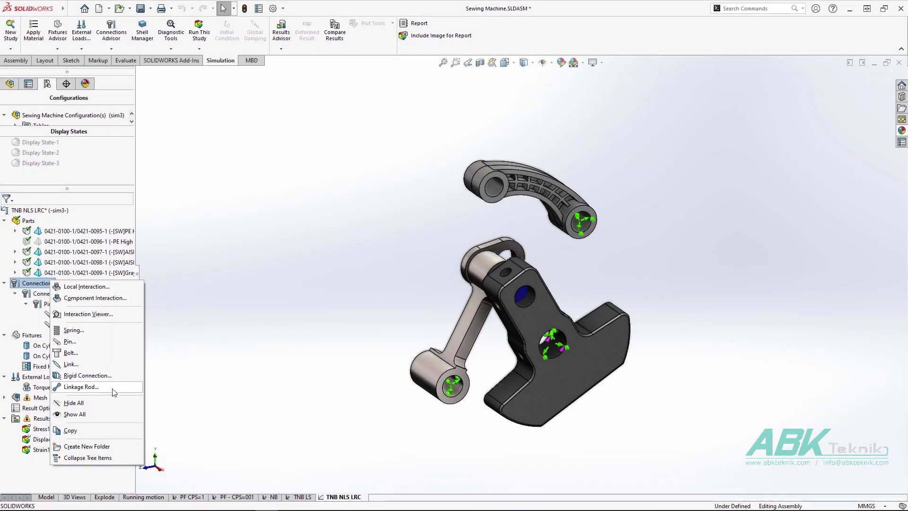
pyautogui.click(111, 387)
pyautogui.moveTo(310, 290)
pyautogui.mouseDown(button='middle')
pyautogui.moveTo(331, 293)
pyautogui.moveTo(339, 283)
pyautogui.mouseUp(button='middle')
# Link the arm bore and lower pivot with a rod: 0.8/0.5 cm offsets, 1.00 × 0.50 cm rectangular section.
pyautogui.click(495, 166)
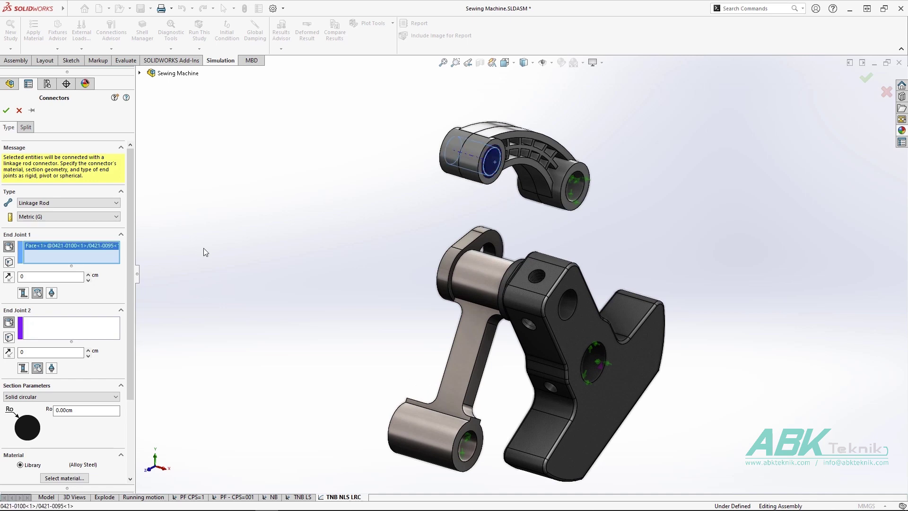
pyautogui.click(71, 327)
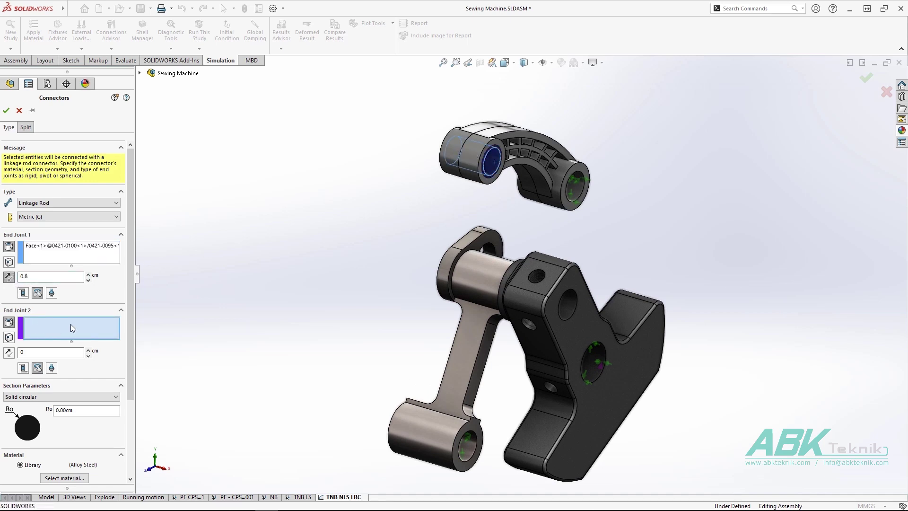
pyautogui.click(450, 265)
pyautogui.click(76, 397)
pyautogui.write('0.5')
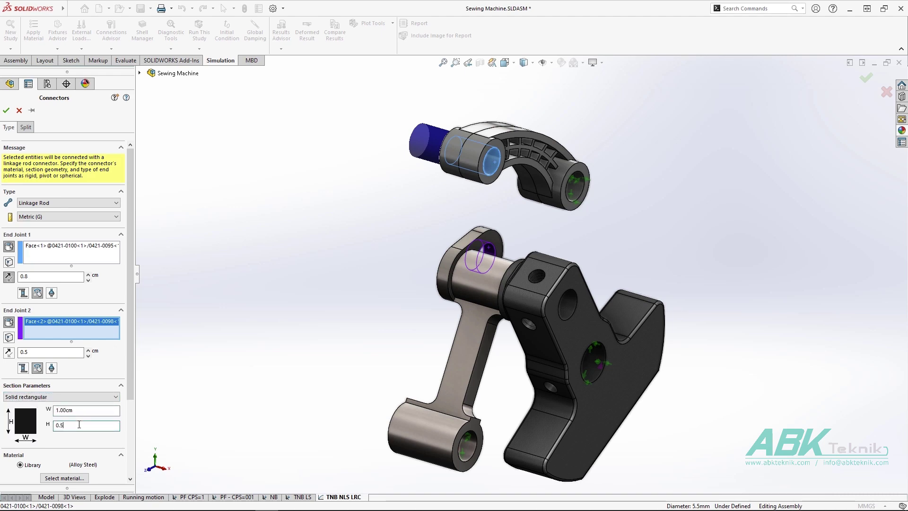
pyautogui.press('Return')
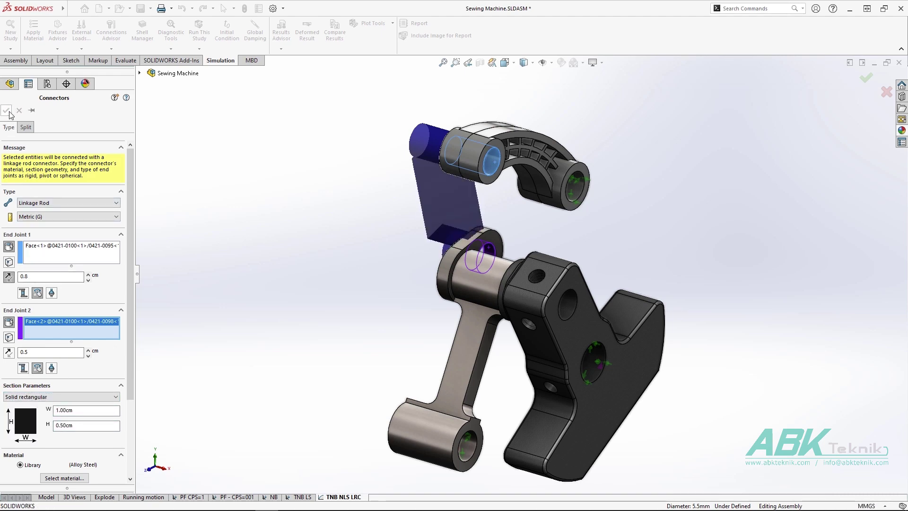
pyautogui.click(6, 112)
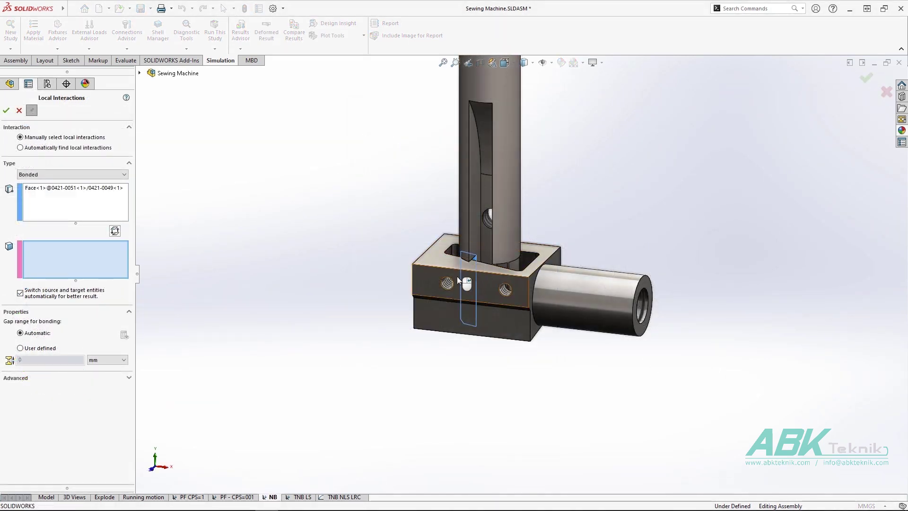
# Reselect the block face as source and its inner hole face as target of the bonded interaction.
pyautogui.click(448, 286)
pyautogui.press('Return')
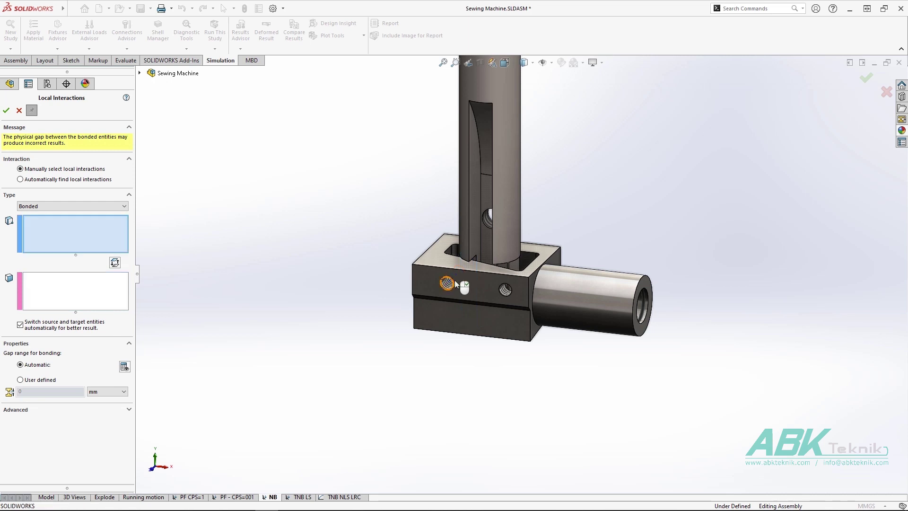
pyautogui.click(504, 269)
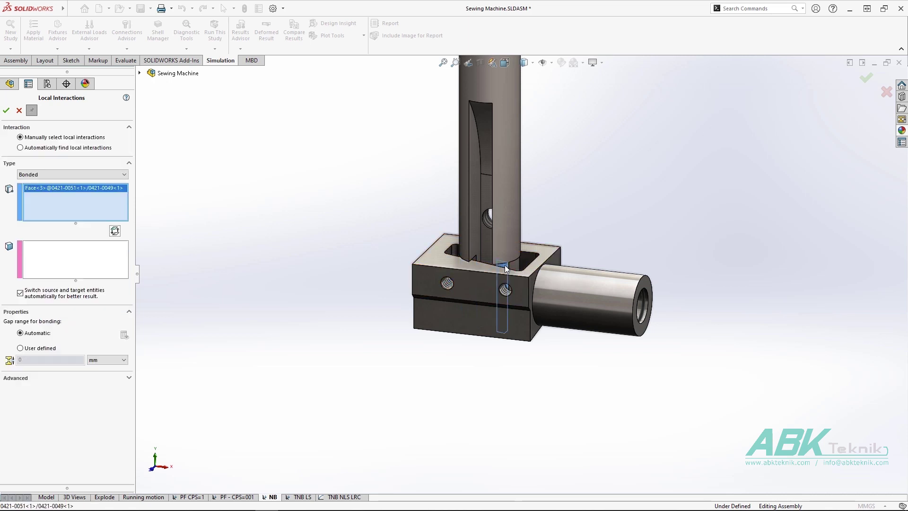
pyautogui.click(505, 289)
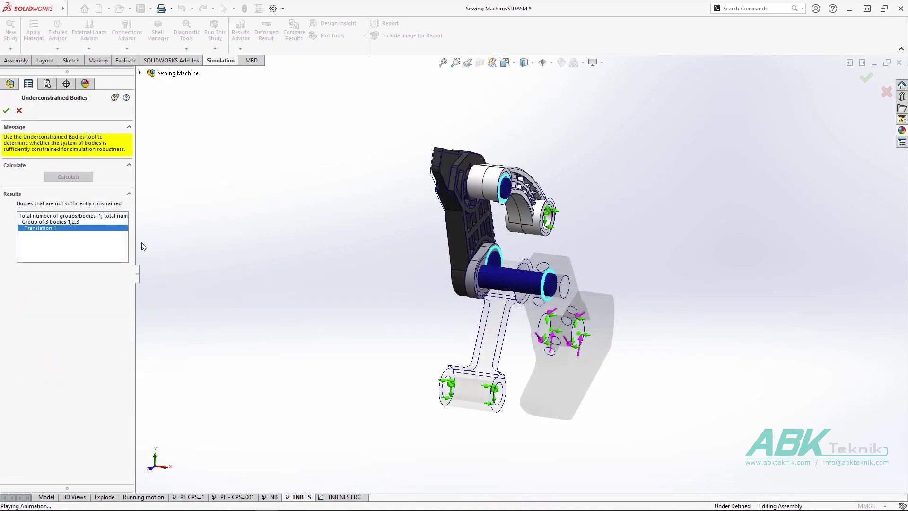
pyautogui.moveTo(691, 262); pyautogui.dragTo(652, 273, button='middle')
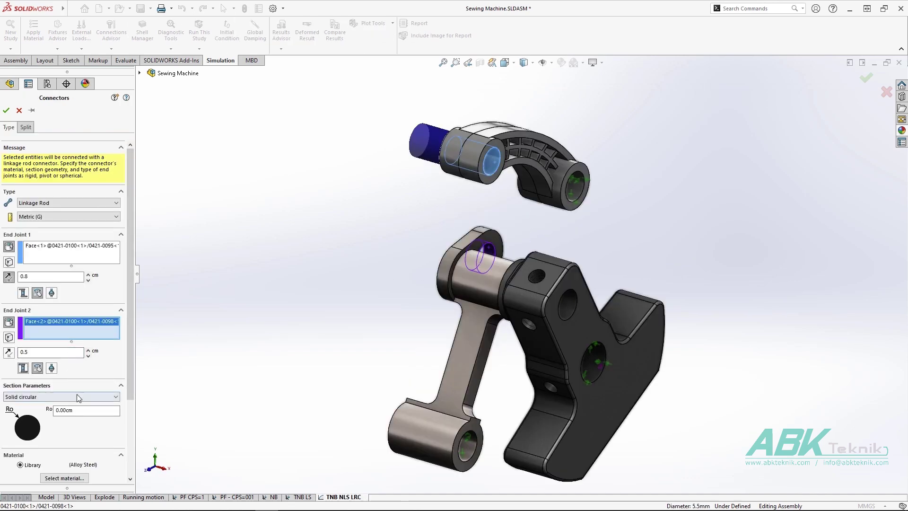
# Make the linkage rod section rectangular with a width of 1.
pyautogui.click(76, 397)
pyautogui.click(77, 412)
pyautogui.write('1.00cm')
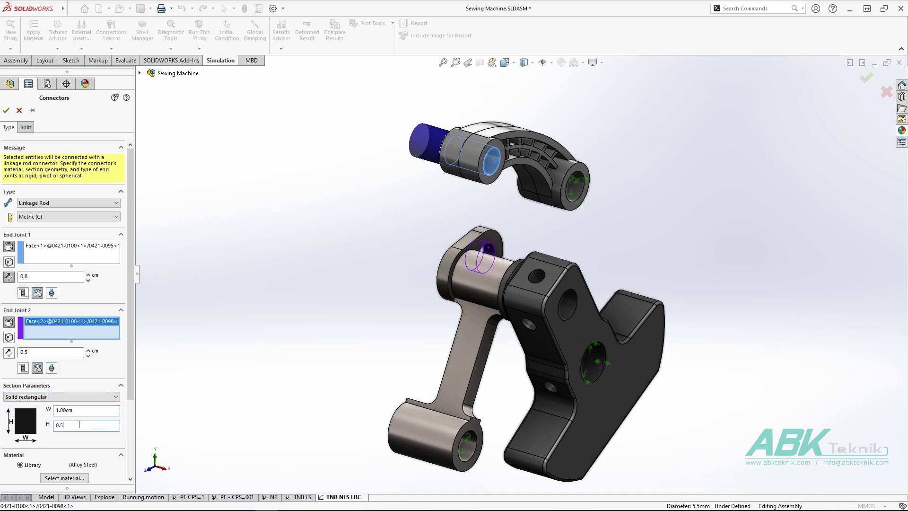